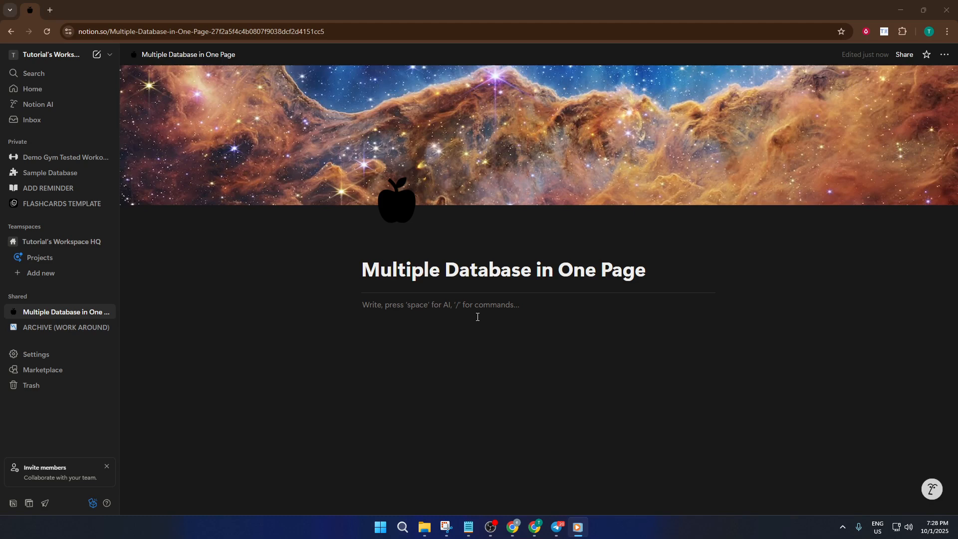
- Insert an inline database in the empty page body and link it to the existing Sample Database data source
{"action": "left_click", "coordinate": [479, 312]}
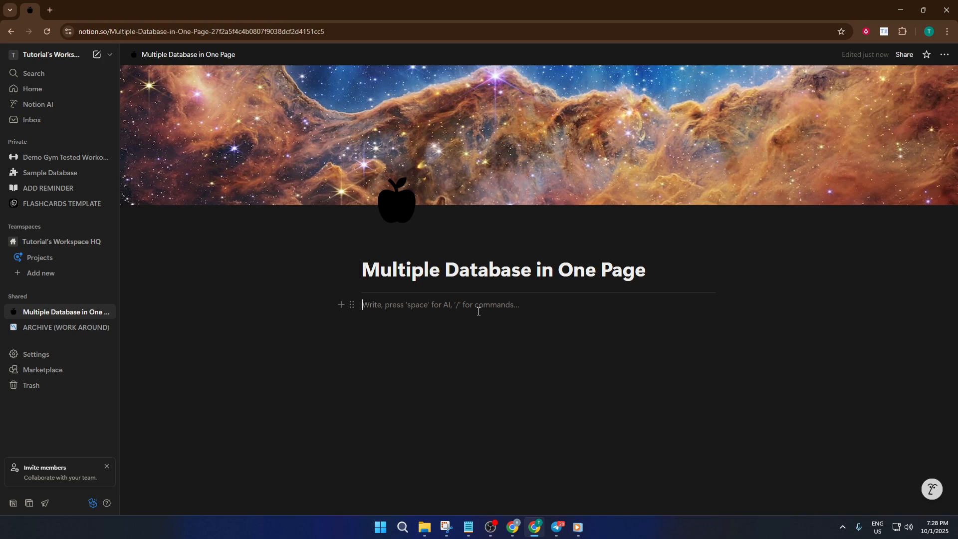
{"action": "type", "text": "/data"}
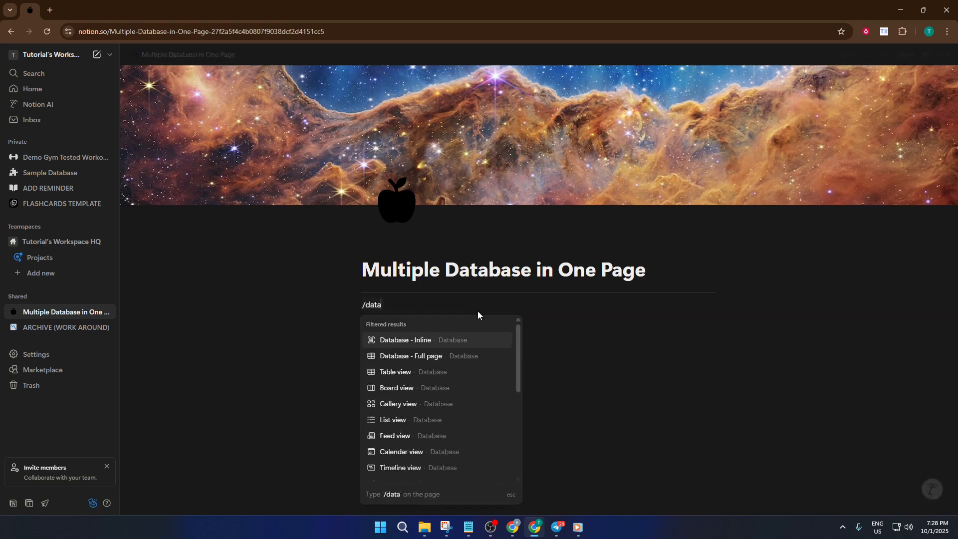
{"action": "left_click", "coordinate": [464, 339]}
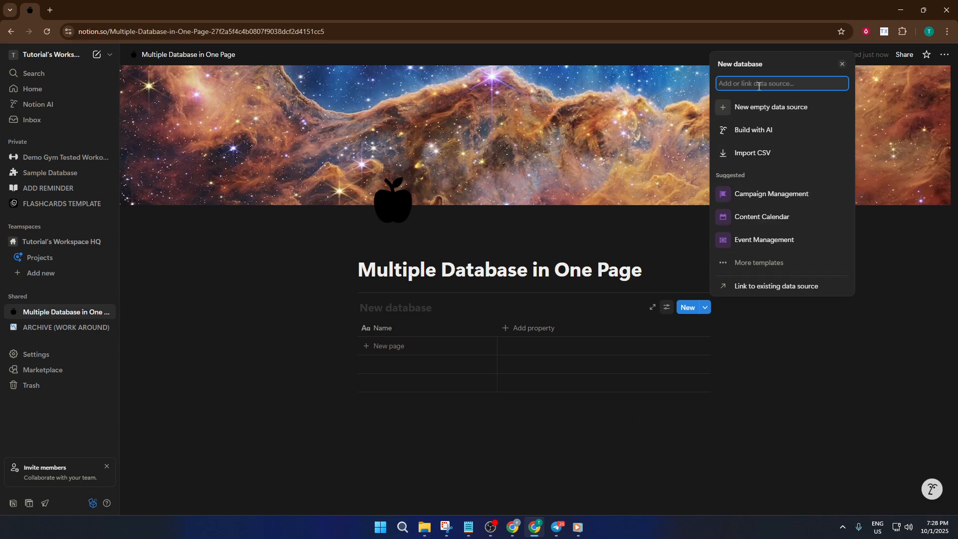
{"action": "type", "text": "s"}
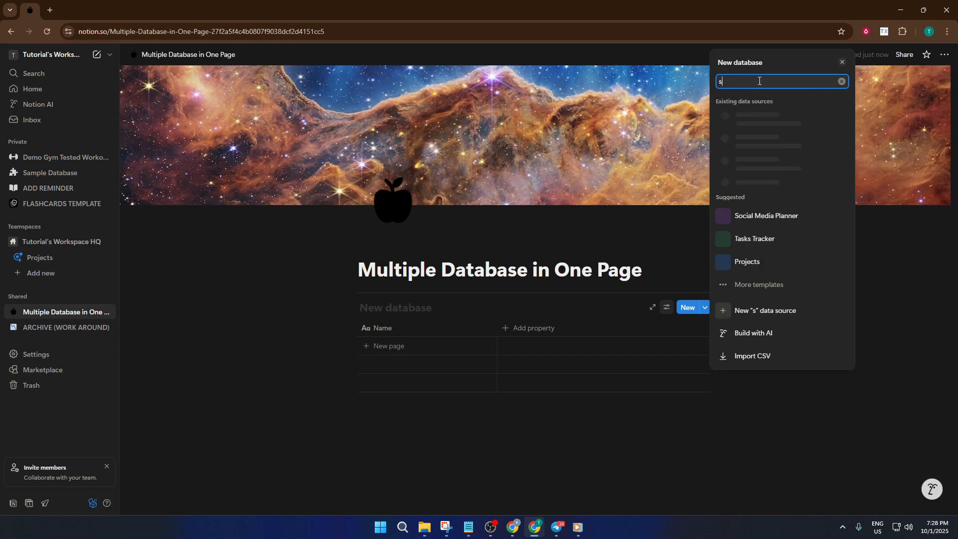
{"action": "type", "text": "am"}
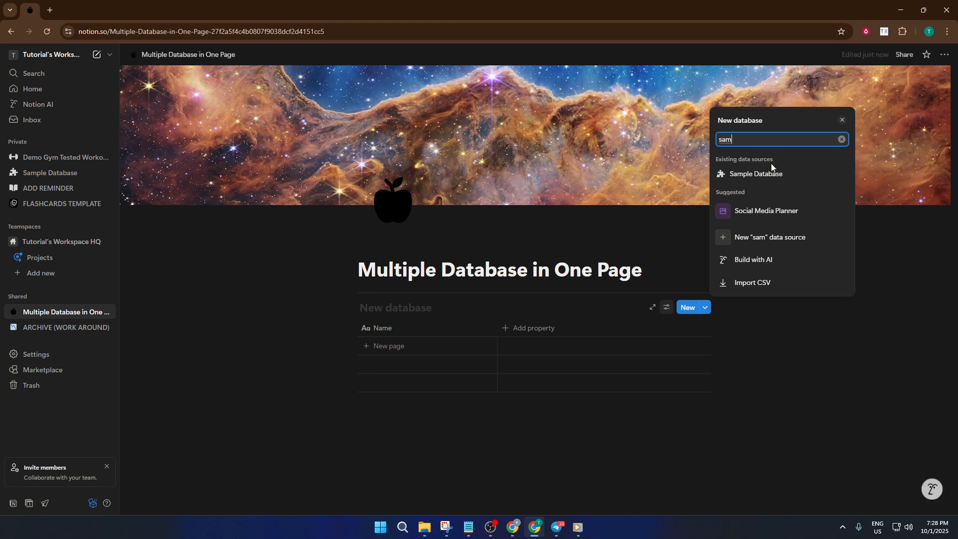
{"action": "left_click", "coordinate": [754, 174]}
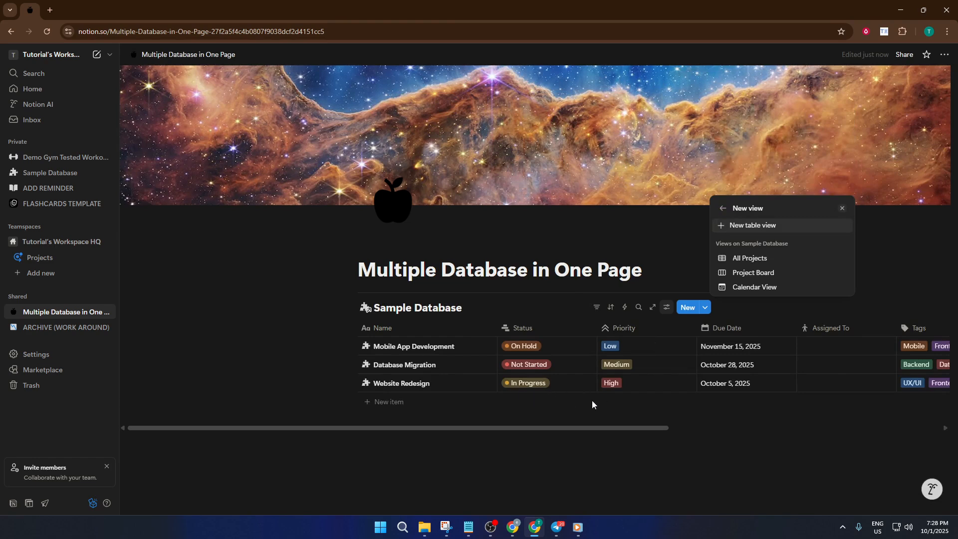
{"action": "left_click", "coordinate": [714, 416]}
- Insert a second inline database below the first table and link it to the Sample Database data source as well
{"action": "scroll", "coordinate": [697, 418], "scroll_direction": "down", "scroll_amount": 1}
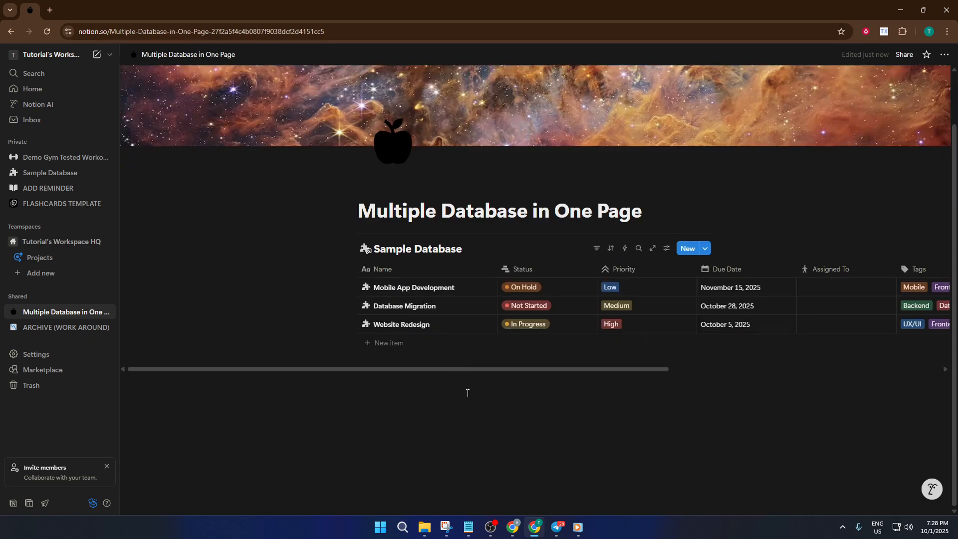
{"action": "left_click", "coordinate": [408, 389]}
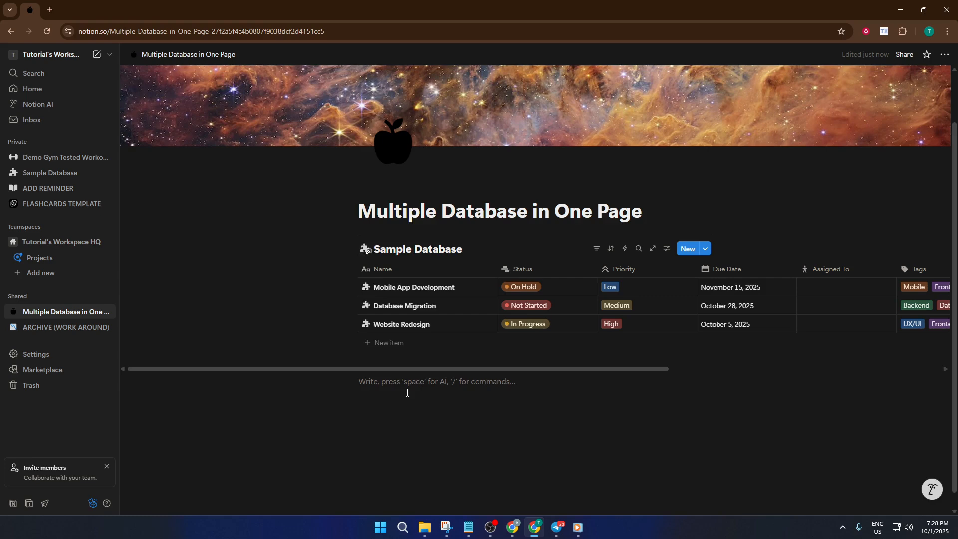
{"action": "type", "text": "/data"}
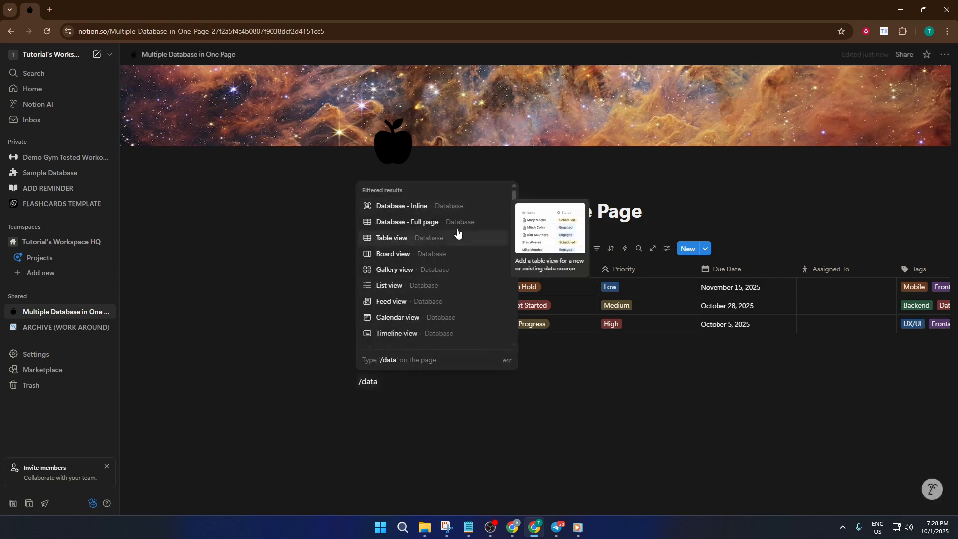
{"action": "left_click", "coordinate": [439, 209]}
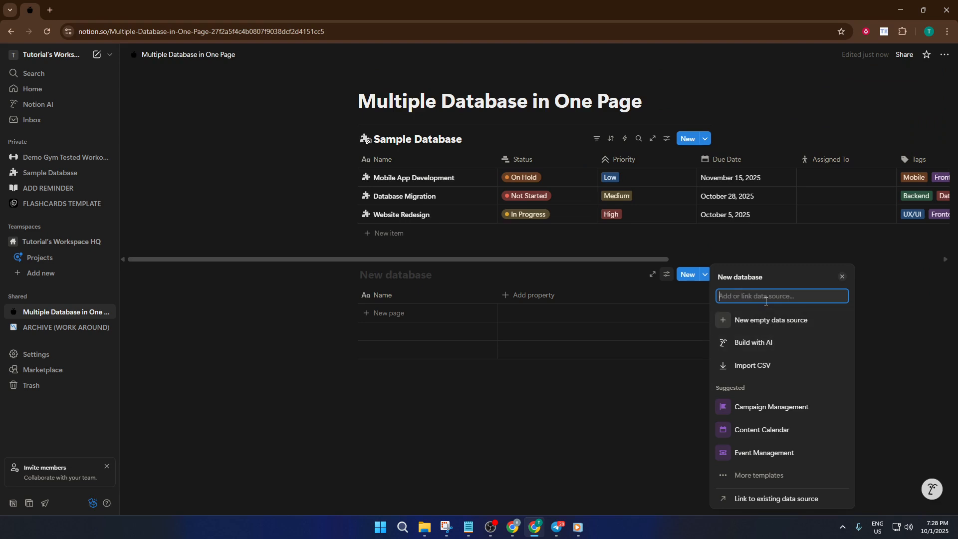
{"action": "type", "text": "sa"}
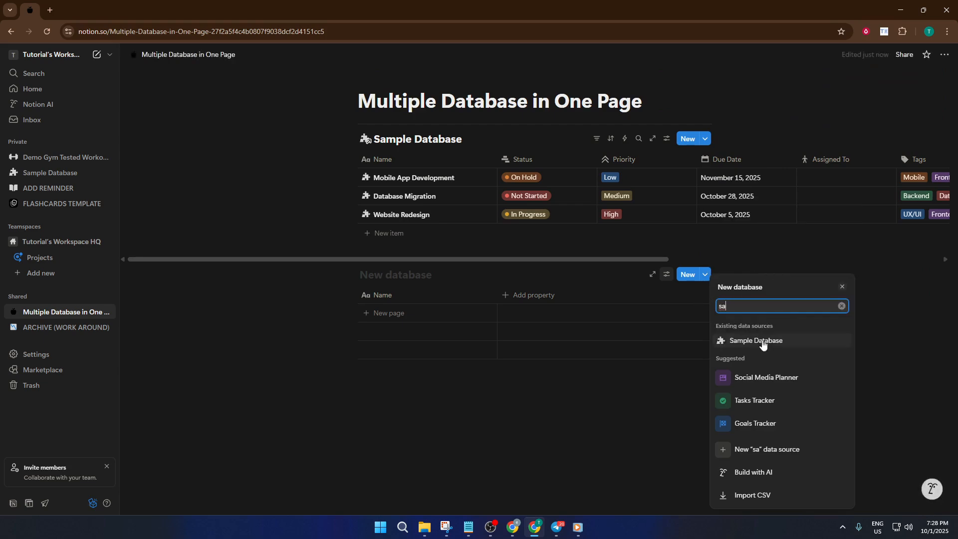
{"action": "left_click", "coordinate": [758, 341]}
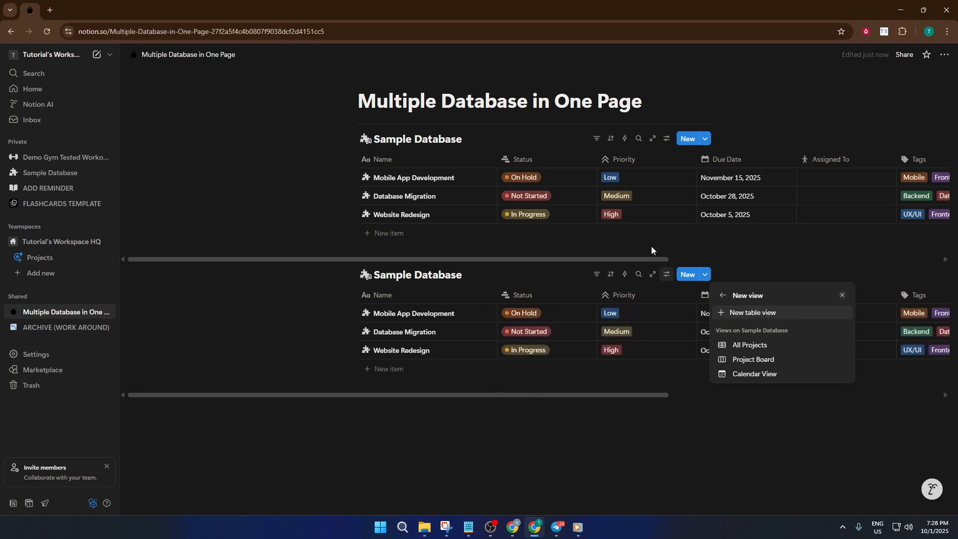
{"action": "left_click", "coordinate": [529, 381]}
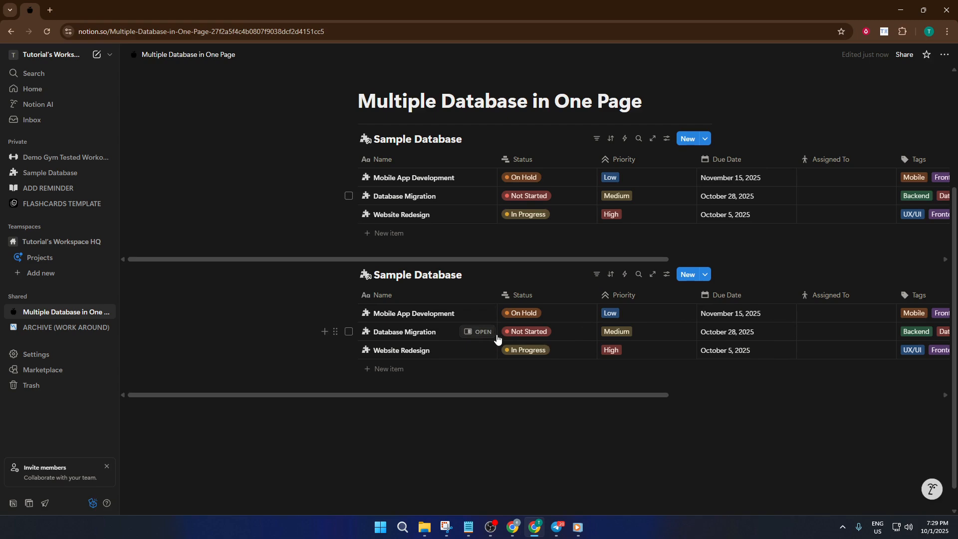
- Add a Timeline view to the second Sample Database block
{"action": "left_click", "coordinate": [470, 275]}
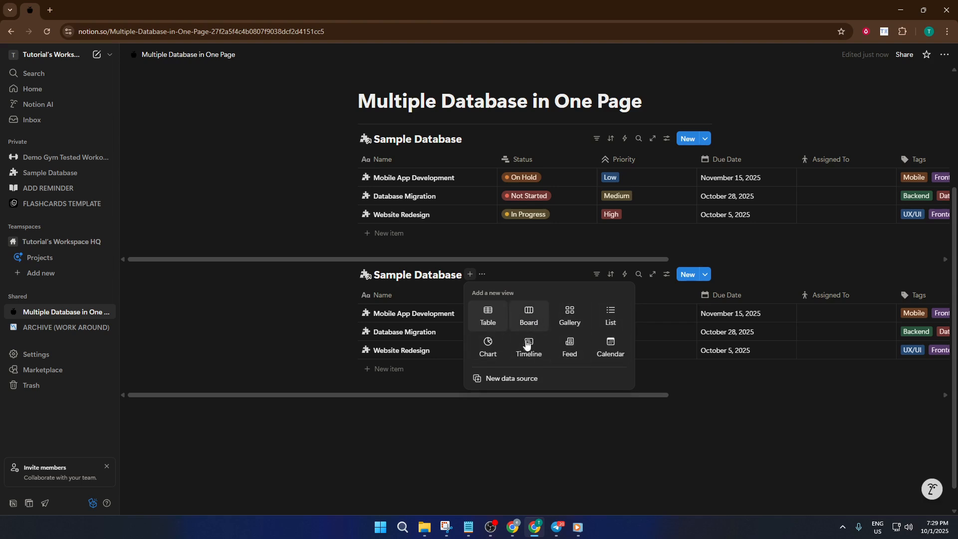
{"action": "left_click", "coordinate": [534, 348]}
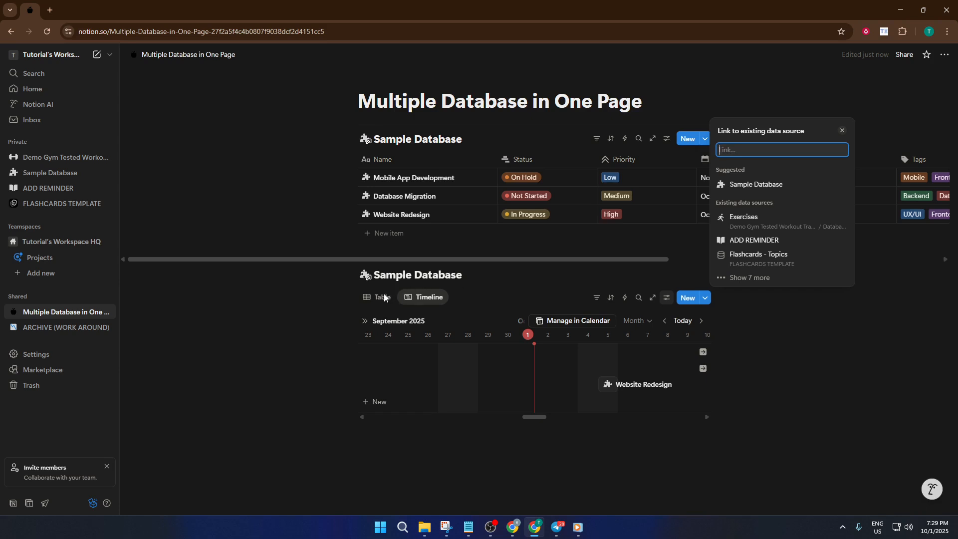
{"action": "left_click", "coordinate": [490, 291]}
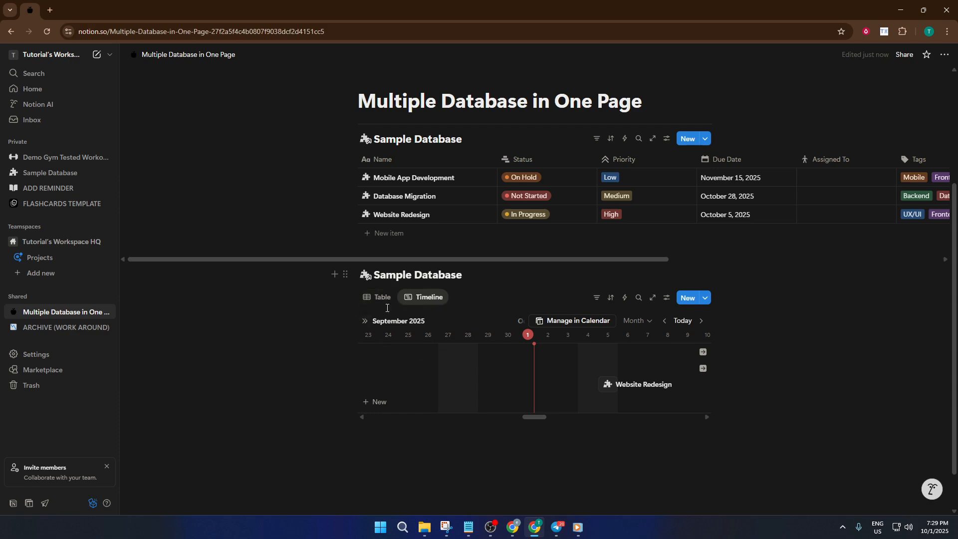
- Delete the Table view from the second Sample Database block
{"action": "right_click", "coordinate": [380, 300]}
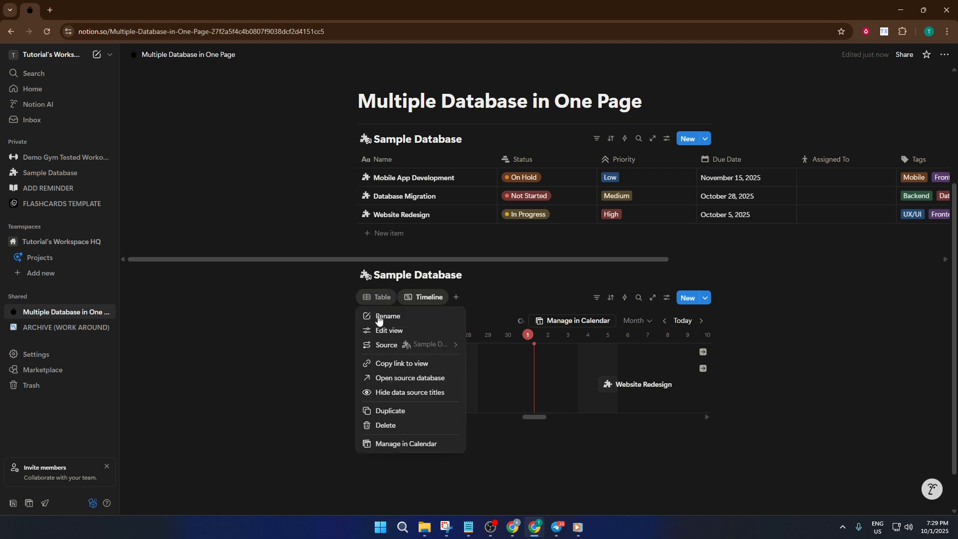
{"action": "left_click", "coordinate": [387, 426]}
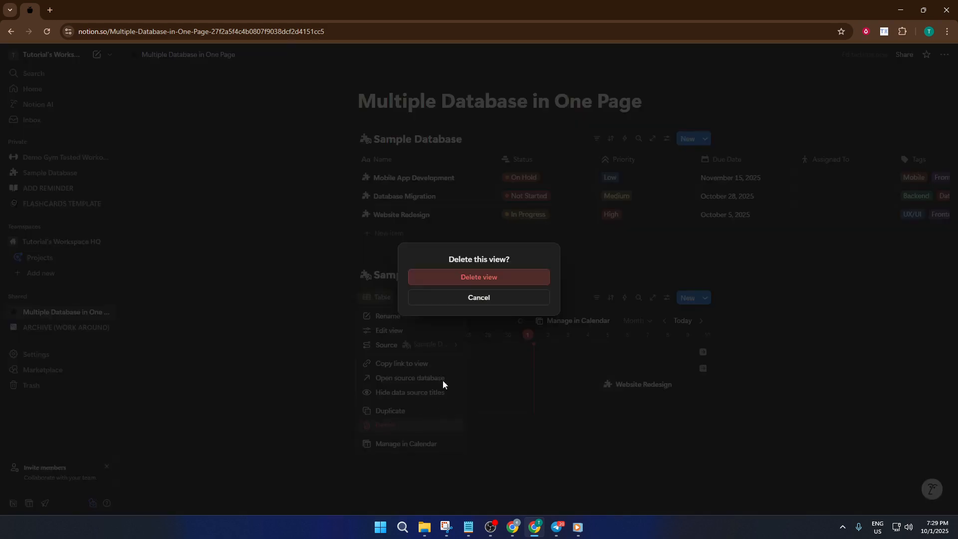
{"action": "left_click", "coordinate": [505, 278]}
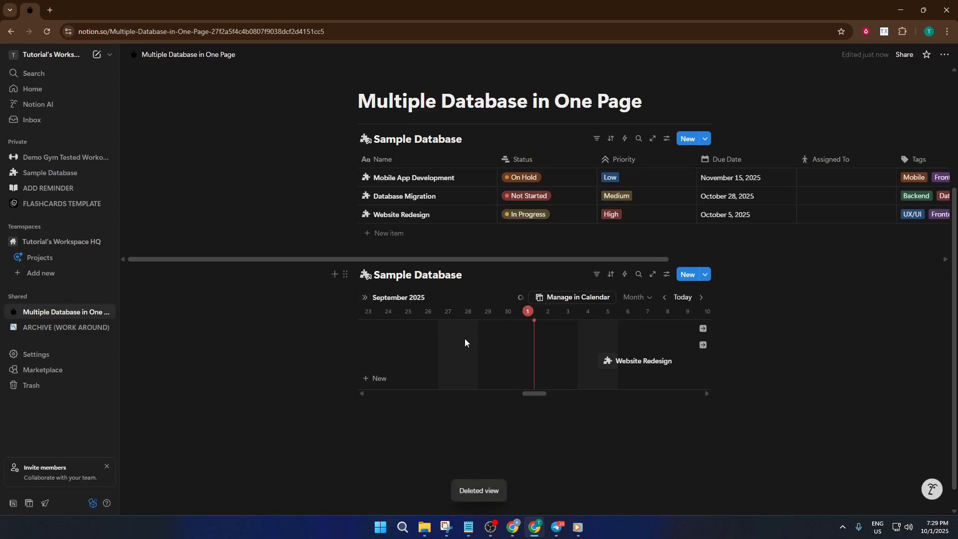
- Insert a third inline database below the timeline and try to link it to the Sample Database data source
{"action": "left_click", "coordinate": [387, 419]}
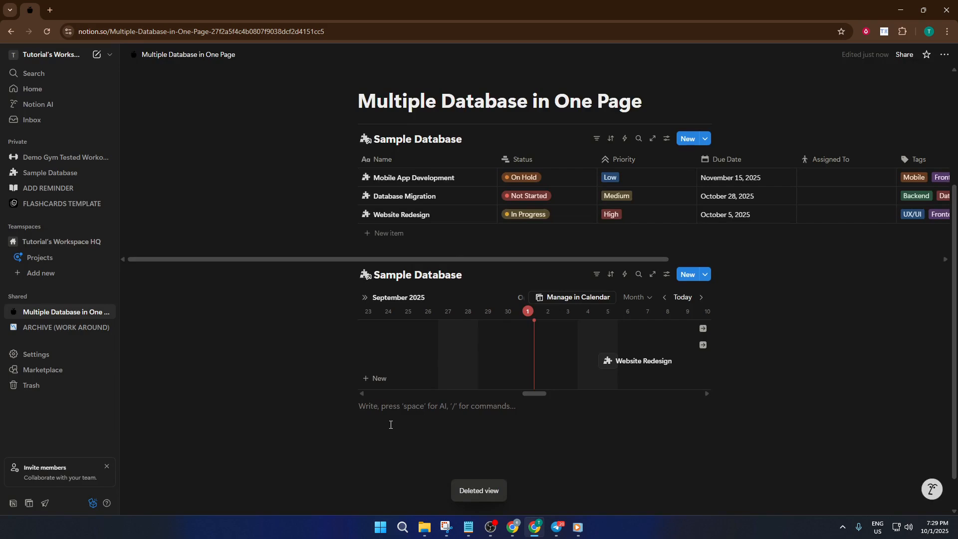
{"action": "key", "text": "Return"}
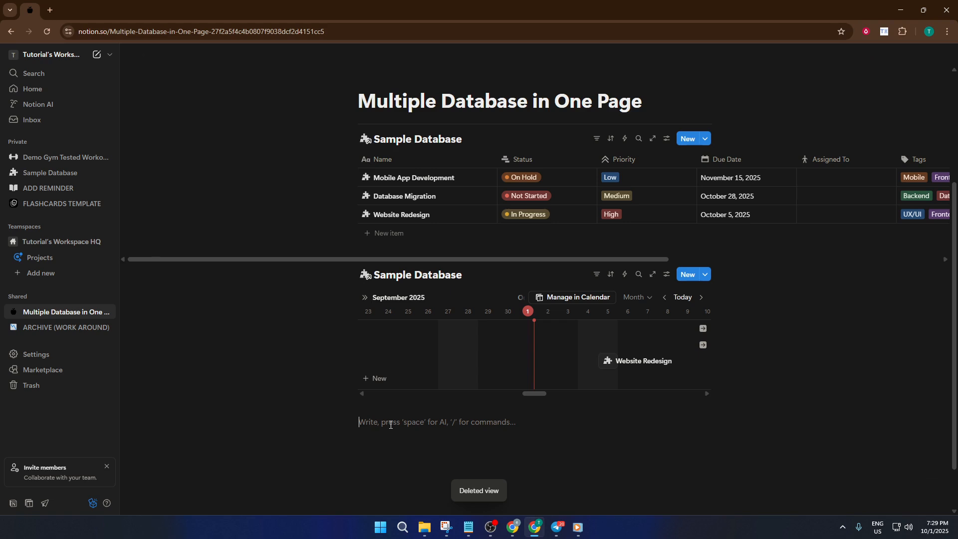
{"action": "type", "text": "/"}
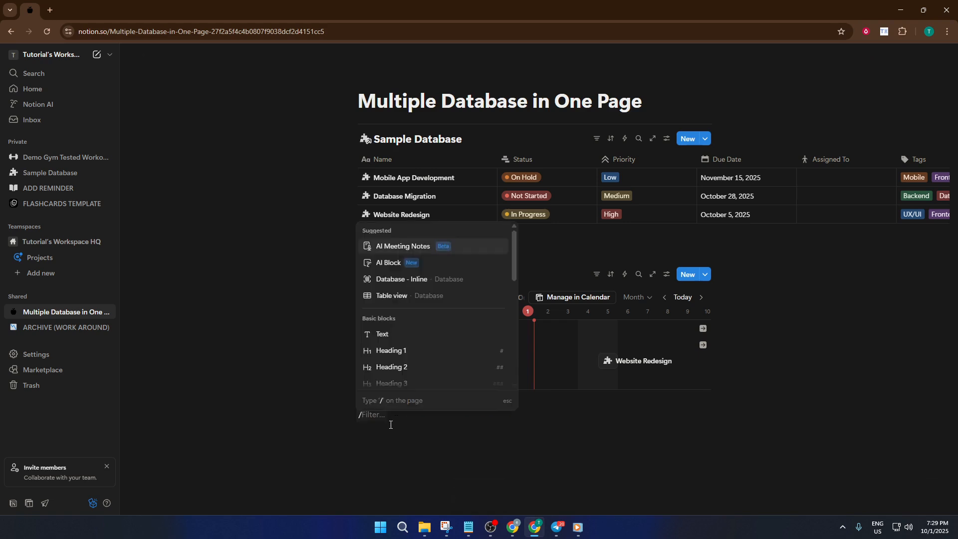
{"action": "type", "text": "data"}
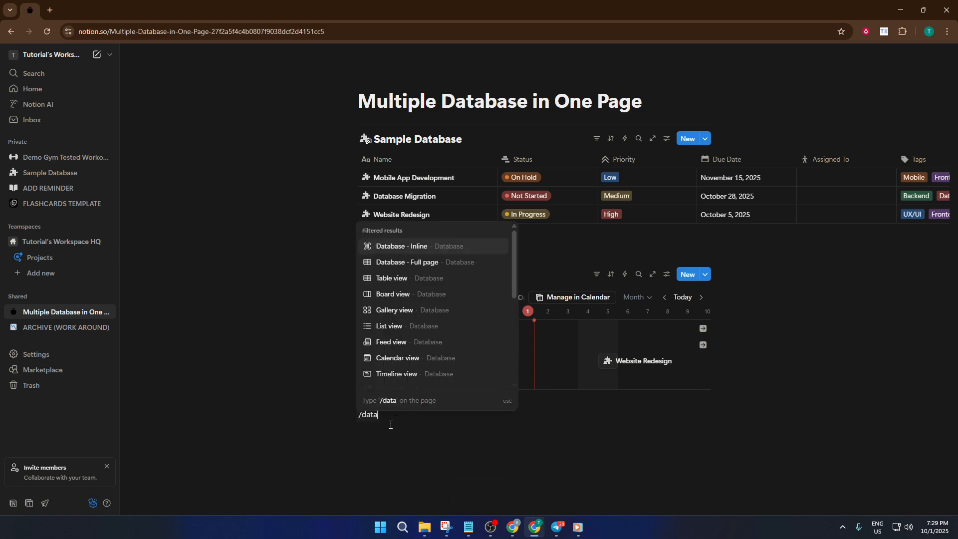
{"action": "left_click", "coordinate": [455, 247]}
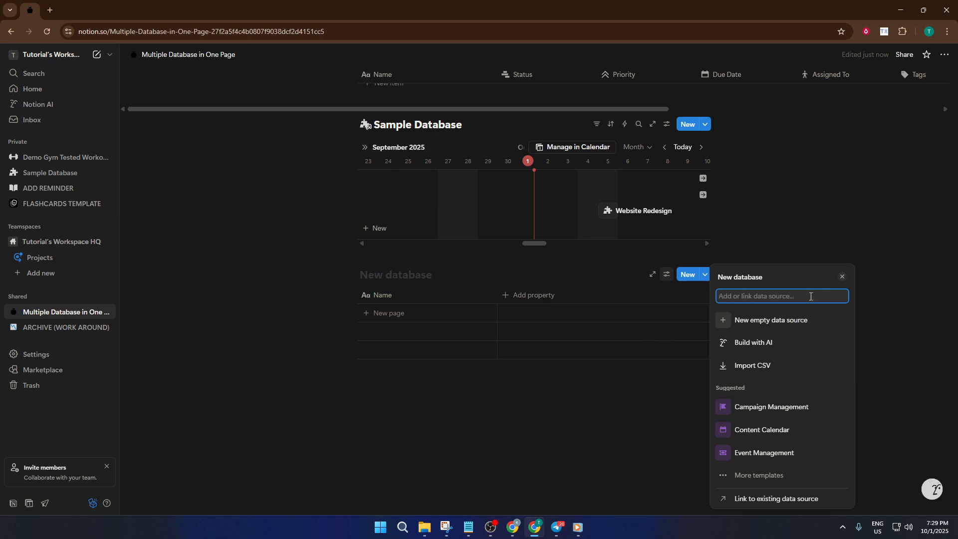
{"action": "type", "text": "sa"}
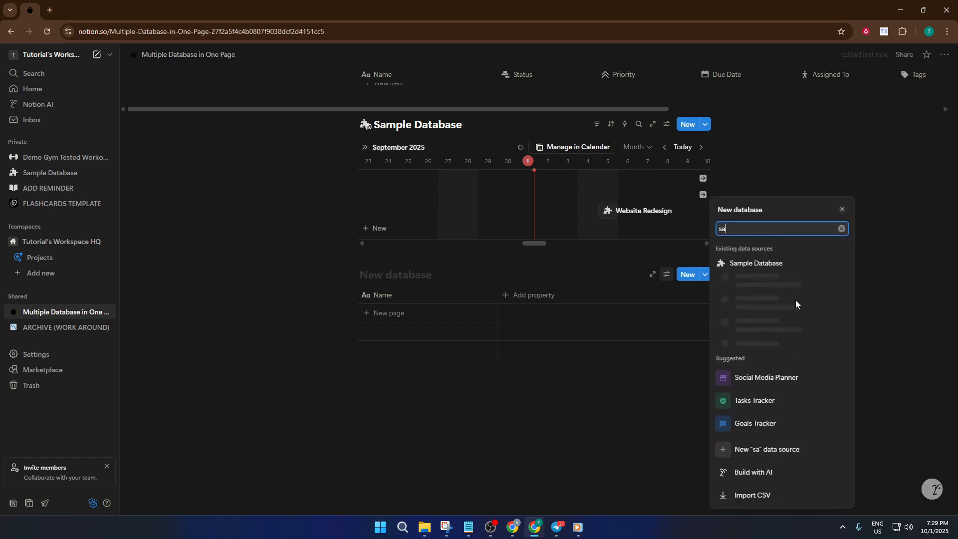
{"action": "left_click", "coordinate": [778, 265]}
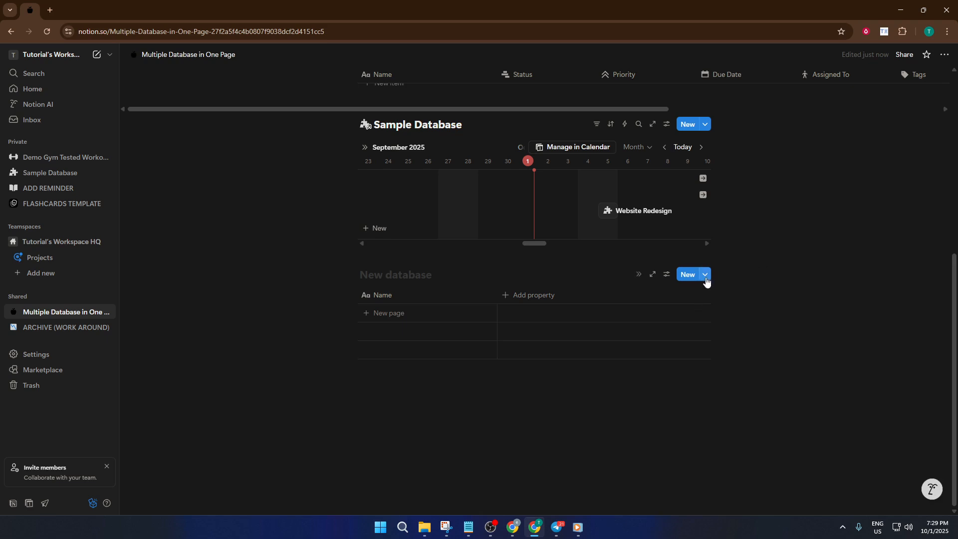
- Add a blank page to the unlinked new database, open it in the side peek and close it
{"action": "left_click", "coordinate": [706, 278]}
{"action": "left_click", "coordinate": [685, 278]}
{"action": "left_click", "coordinate": [685, 278]}
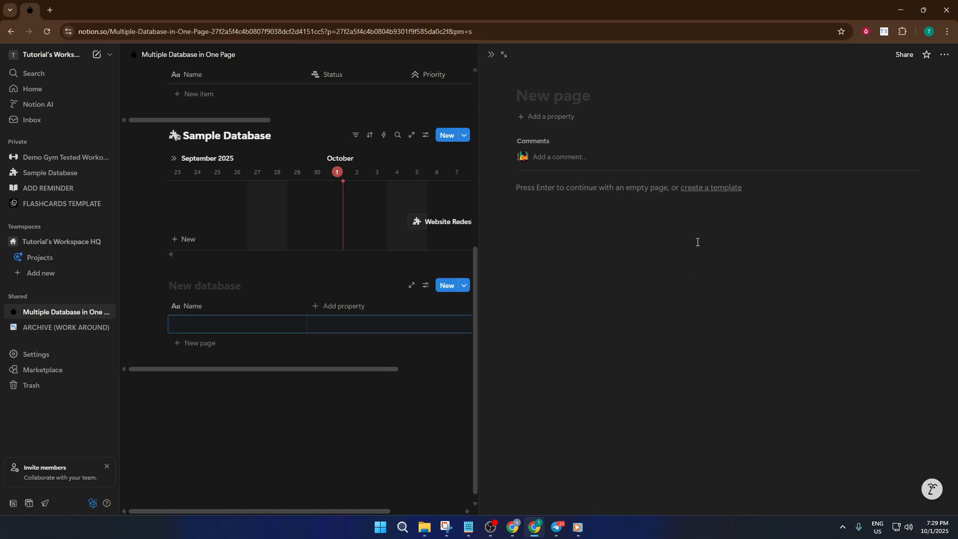
{"action": "left_click", "coordinate": [463, 269]}
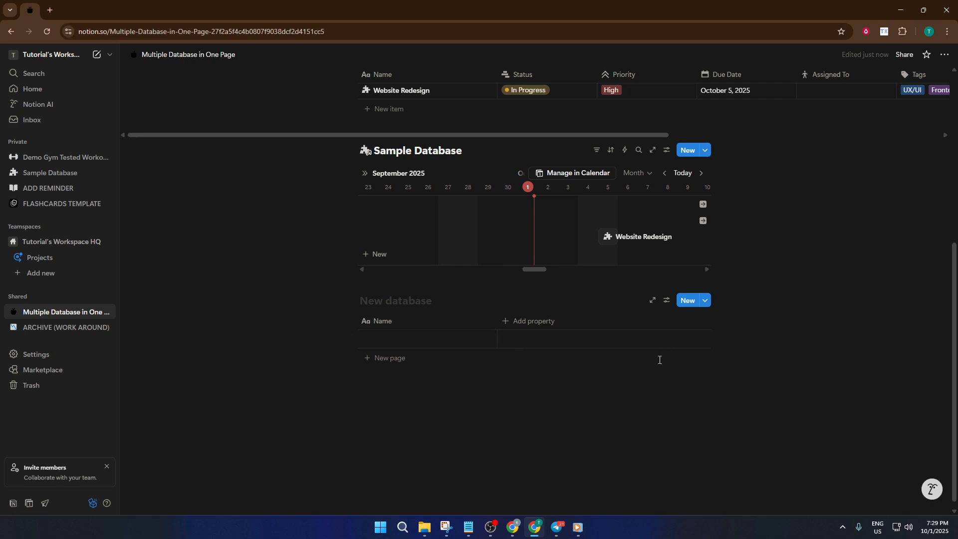
{"action": "left_click", "coordinate": [477, 339]}
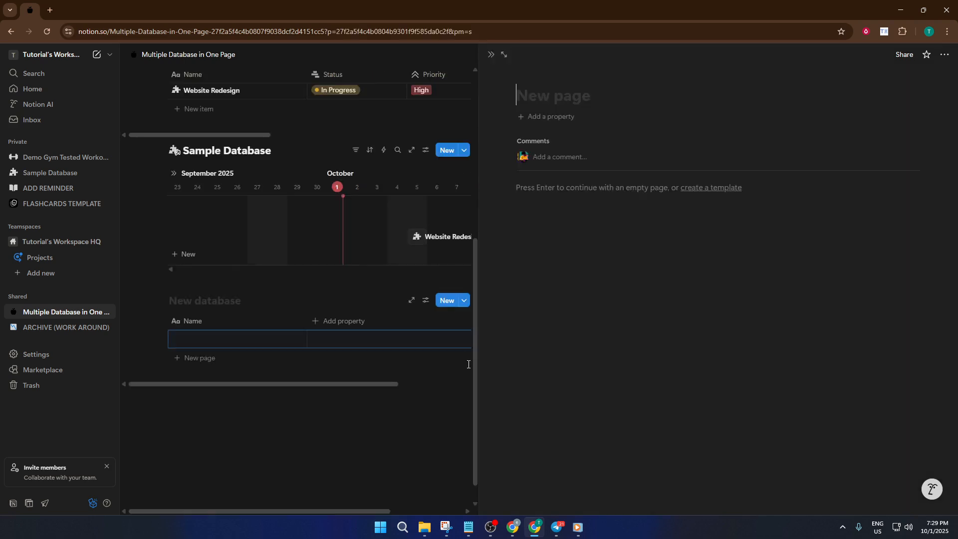
{"action": "left_click", "coordinate": [411, 422]}
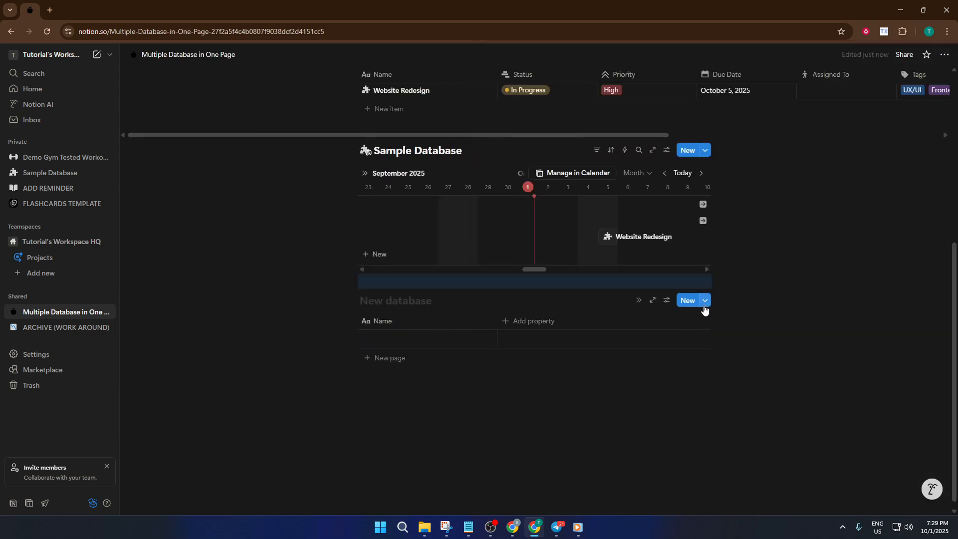
{"action": "left_click", "coordinate": [706, 304]}
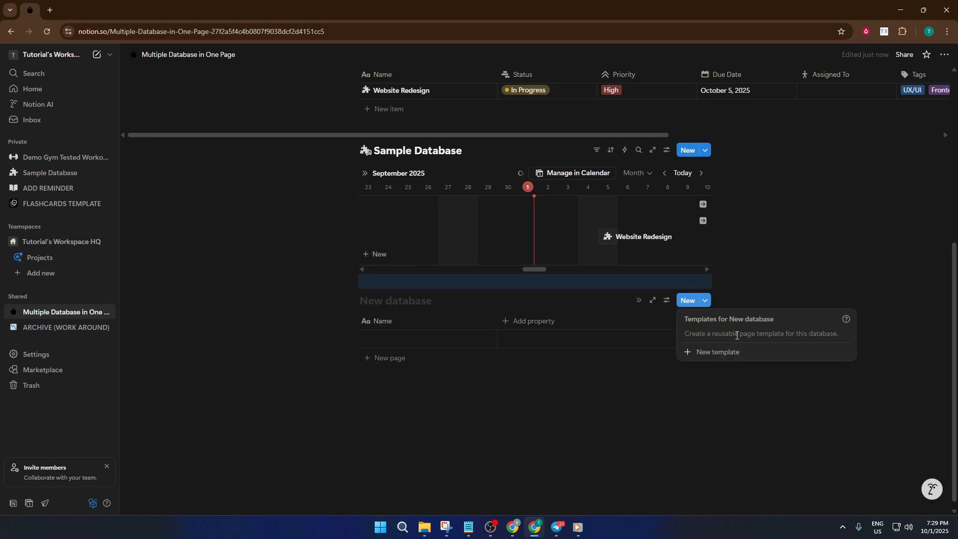
{"action": "left_click", "coordinate": [712, 352]}
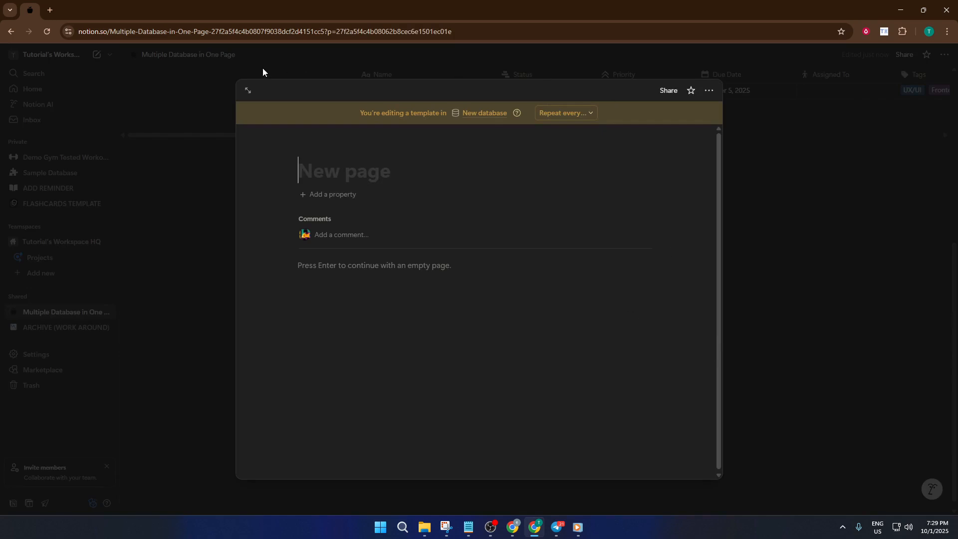
{"action": "key", "text": "Escape"}
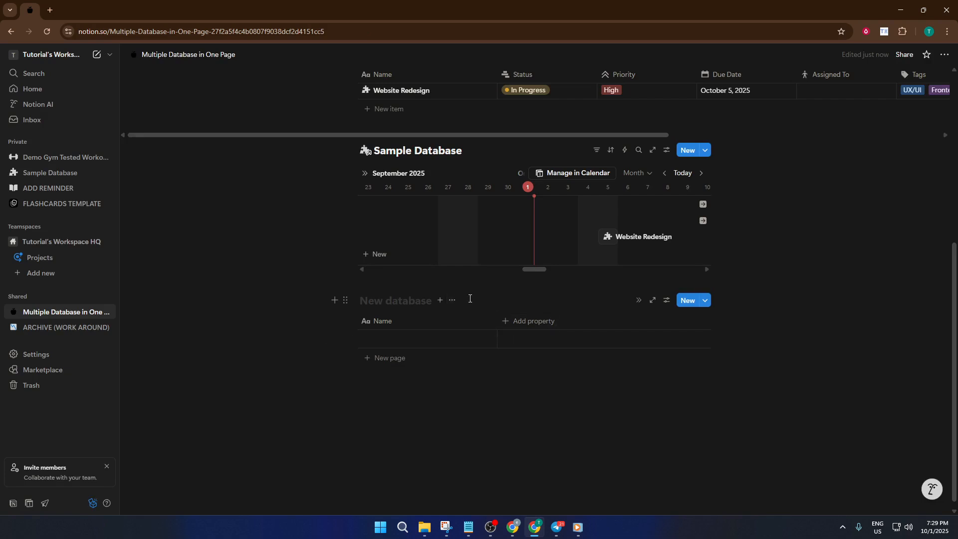
- Delete the unlinked new database block below the timeline
{"action": "left_click", "coordinate": [345, 300]}
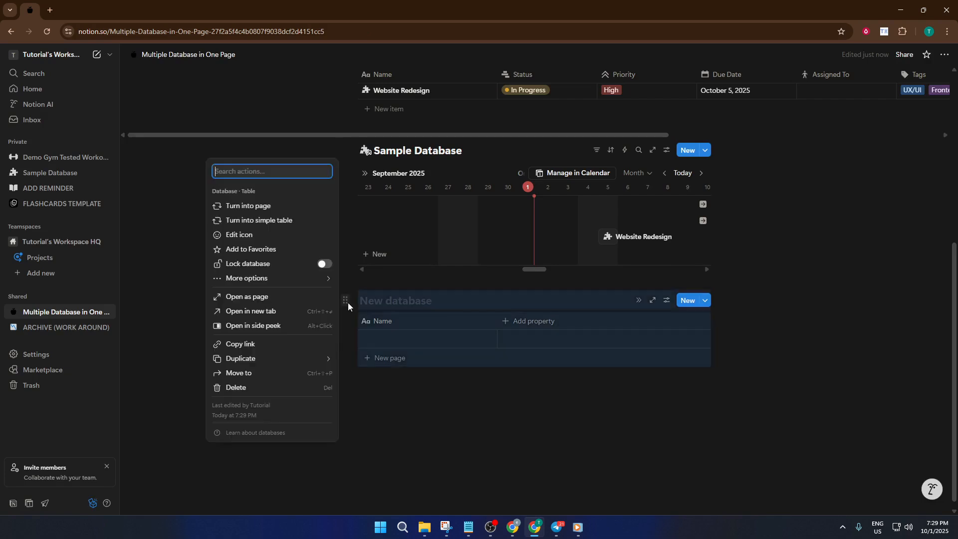
{"action": "left_click", "coordinate": [250, 387]}
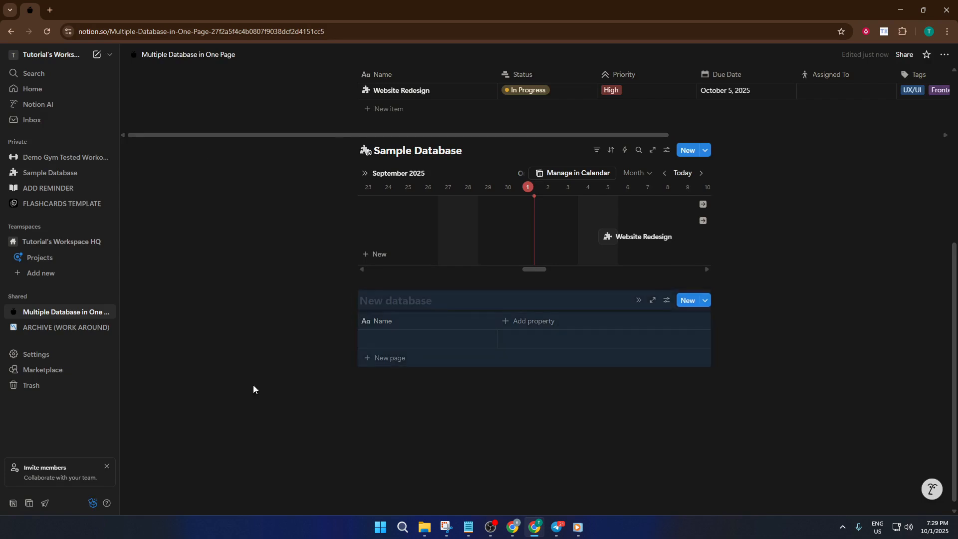
{"action": "left_click", "coordinate": [520, 292]}
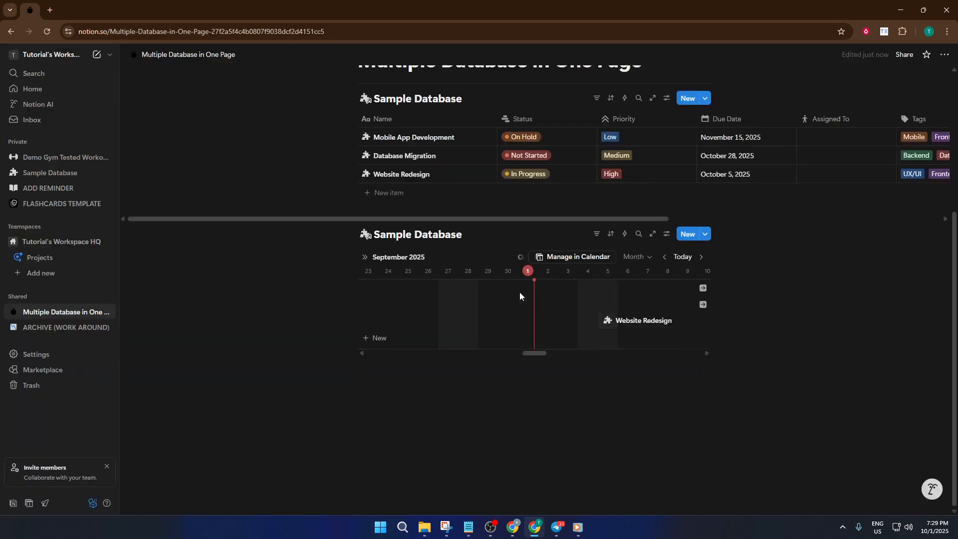
- Insert a new inline database directly below the Sample Database timeline
{"action": "left_click", "coordinate": [424, 384]}
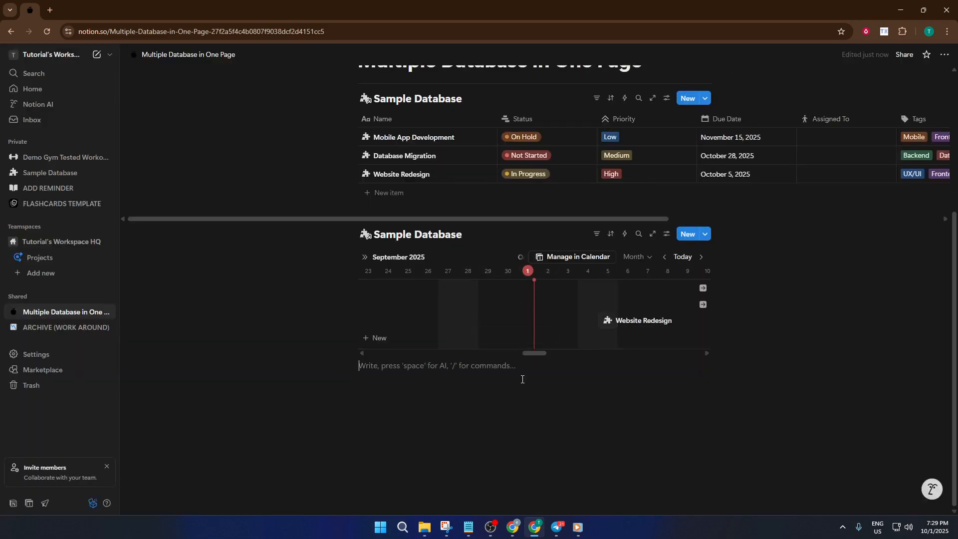
{"action": "type", "text": "/"}
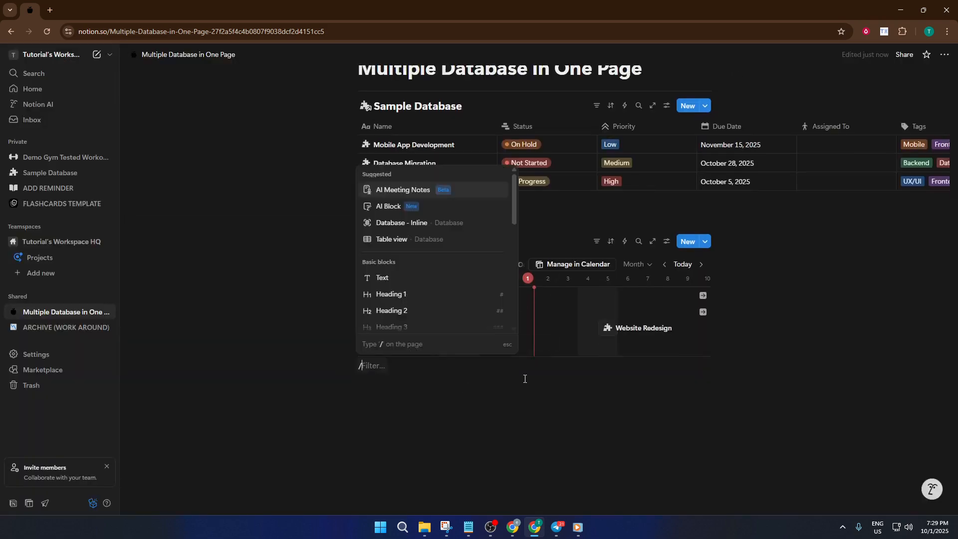
{"action": "type", "text": "data"}
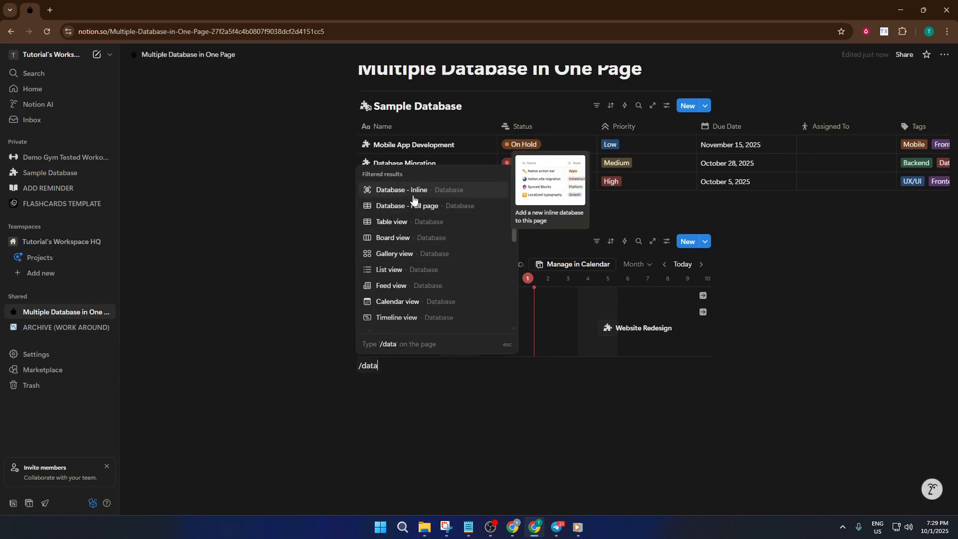
{"action": "left_click", "coordinate": [425, 193]}
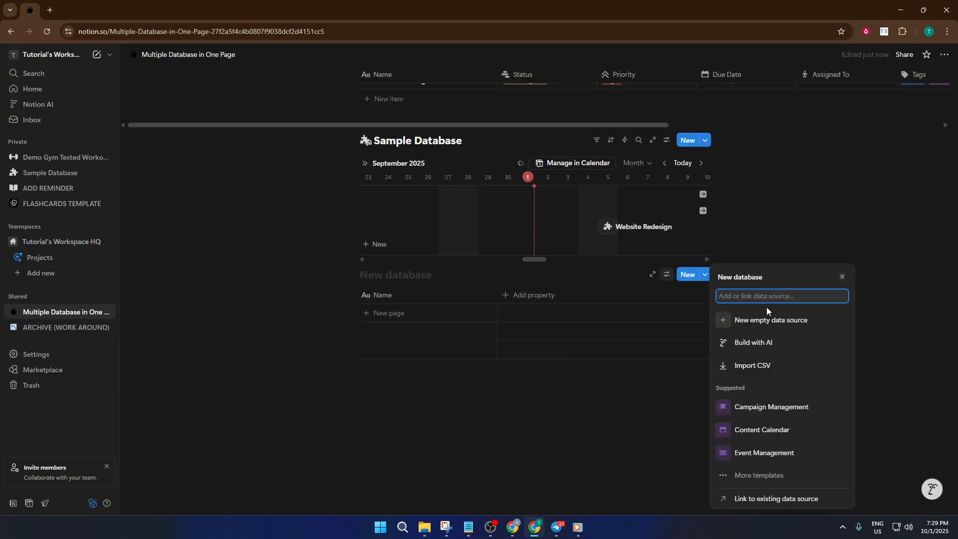